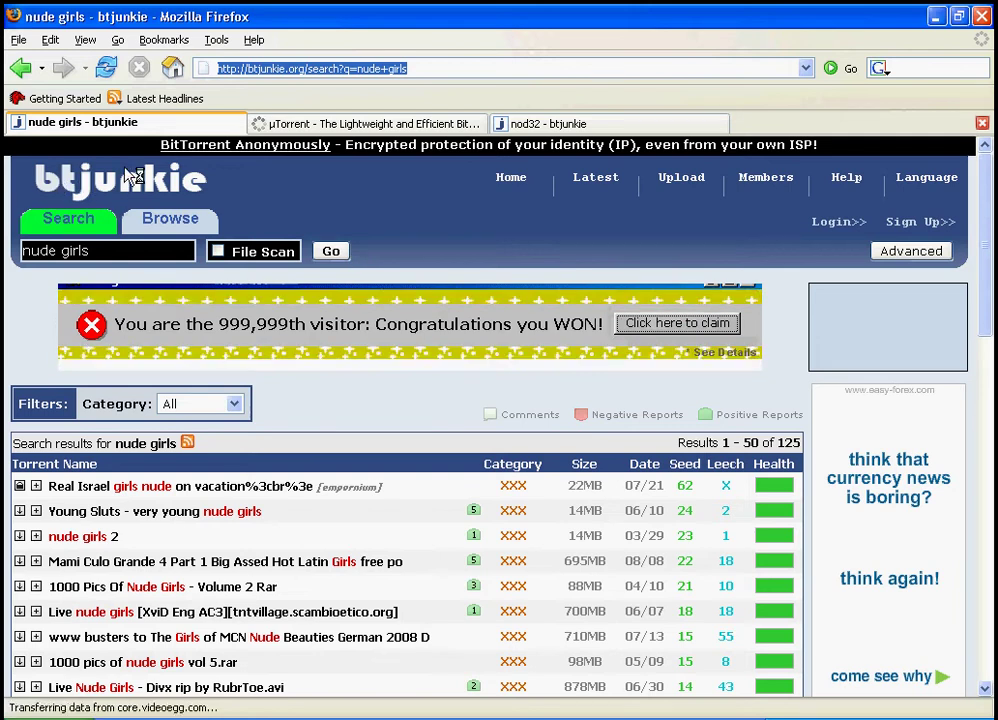
# Switch to the µTorrent website and look over its home page
pyautogui.scroll(-1, 260, 210)
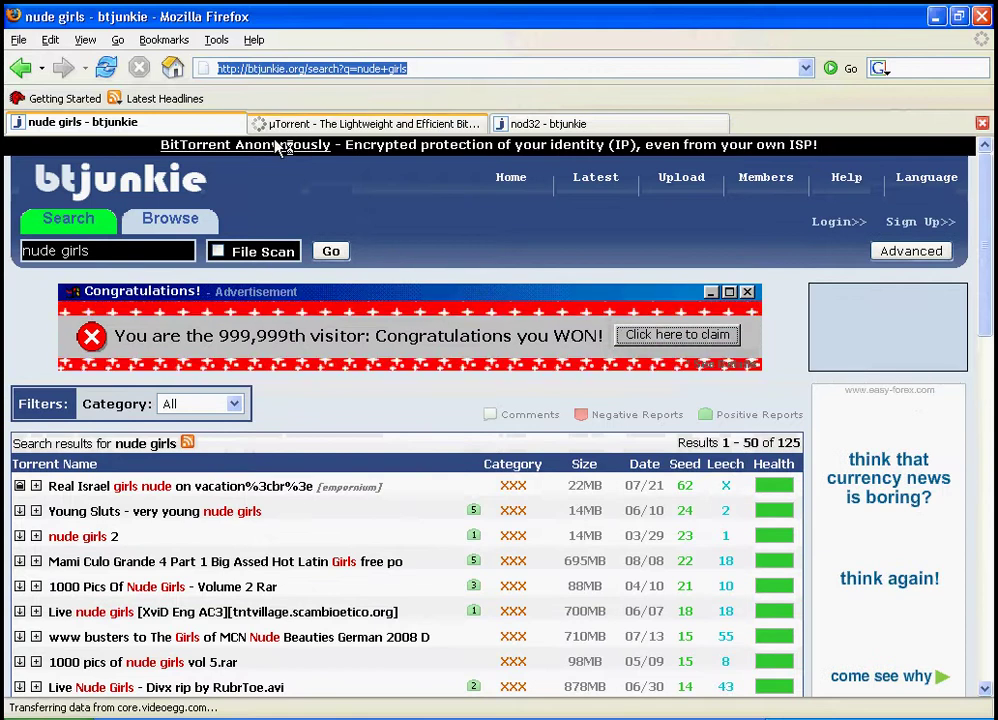
pyautogui.click(368, 128)
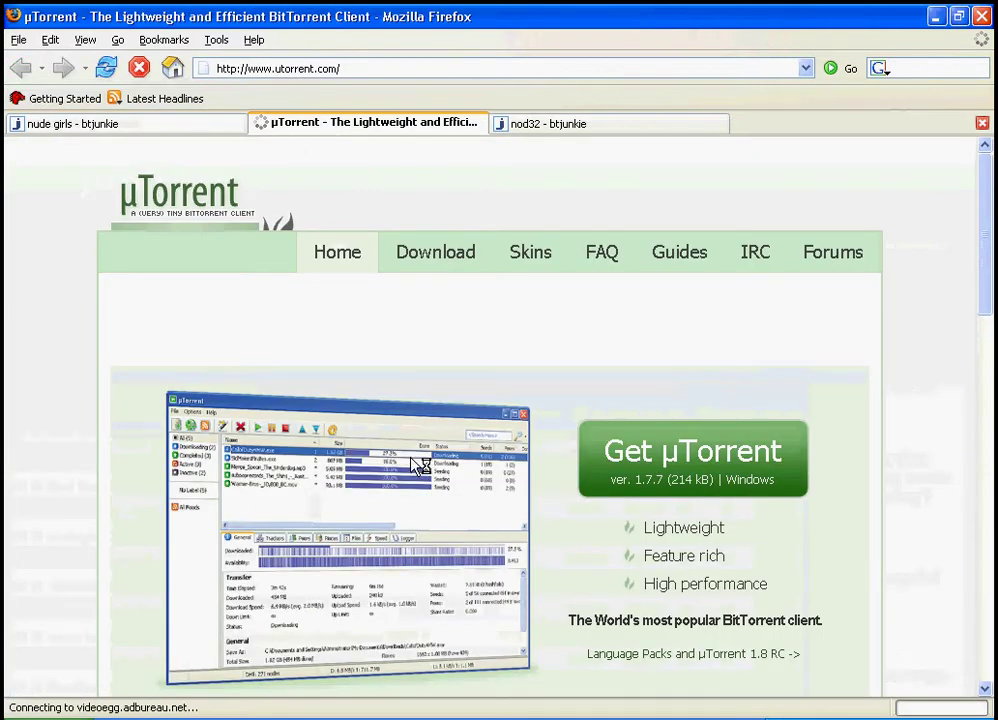
pyautogui.scroll(-2, 418, 463)
pyautogui.scroll(2, 393, 311)
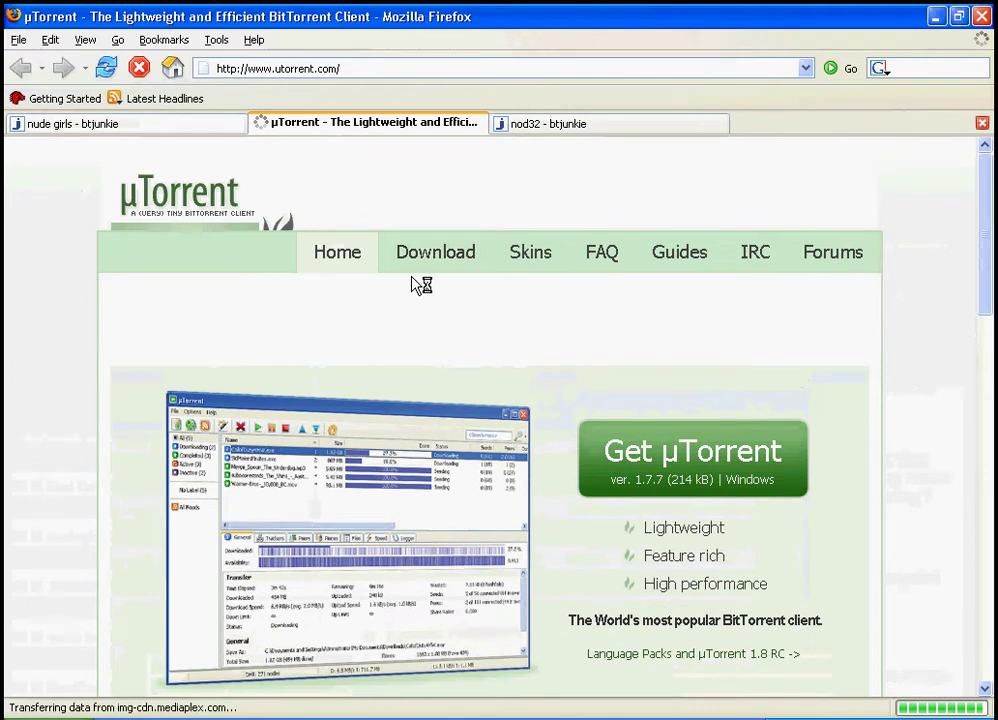
pyautogui.scroll(-5, 503, 459)
pyautogui.scroll(5, 470, 350)
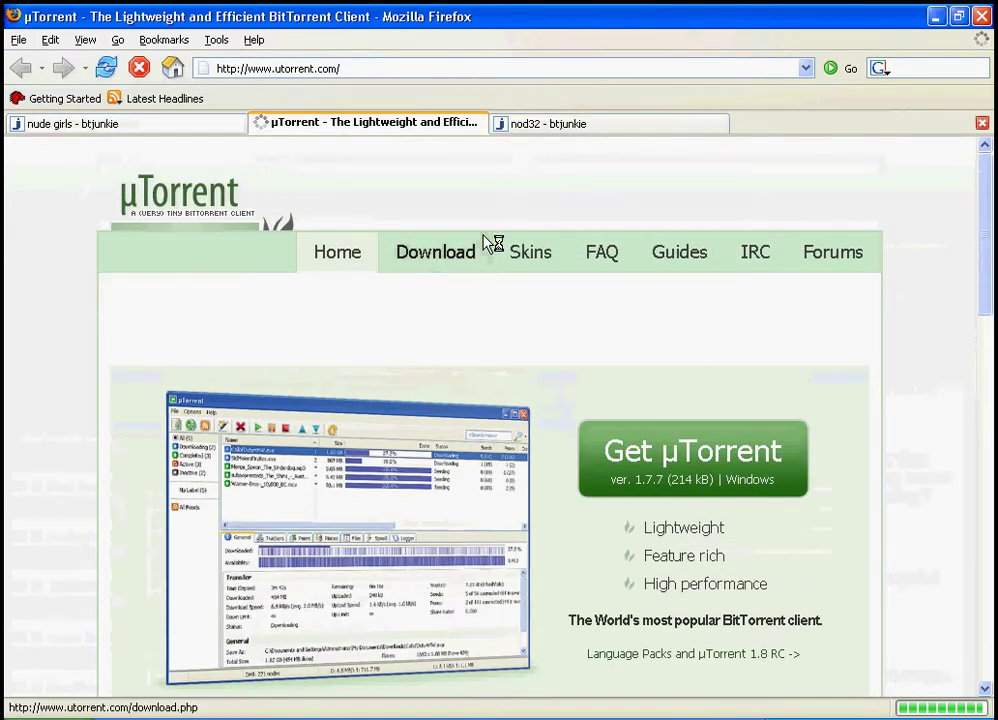
# Switch to the nod32 search results on btjunkie and examine the NOD32 Antivirus 3.0.642 listing
pyautogui.click(635, 124)
pyautogui.scroll(-2, 440, 452)
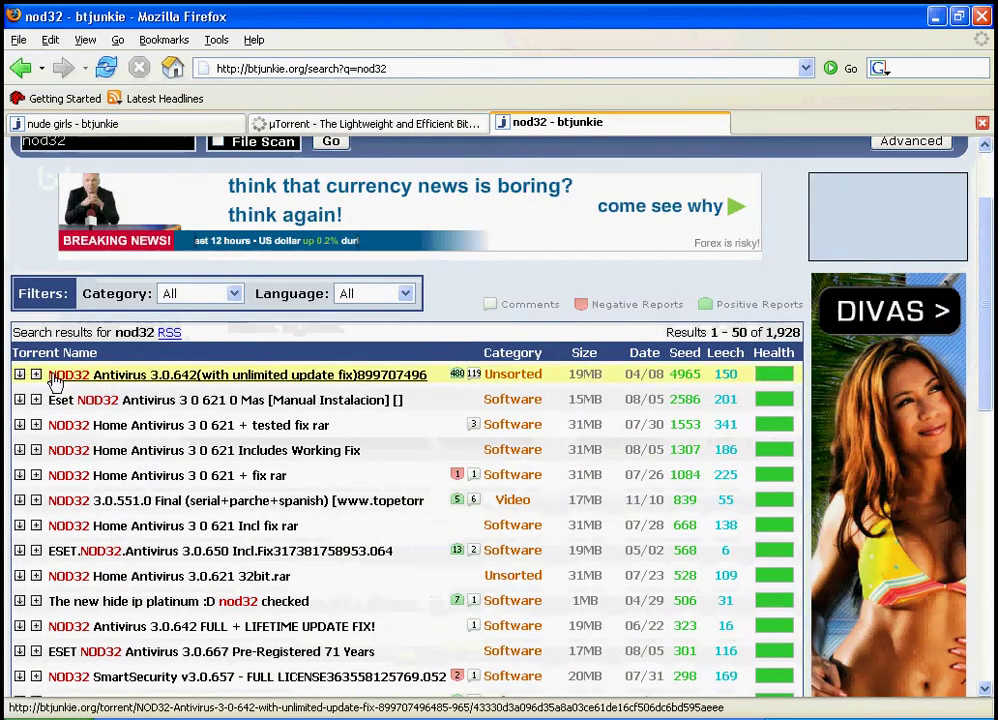
pyautogui.moveTo(46, 374); pyautogui.dragTo(408, 378)
pyautogui.scroll(-3, 410, 385)
pyautogui.scroll(1, 360, 250)
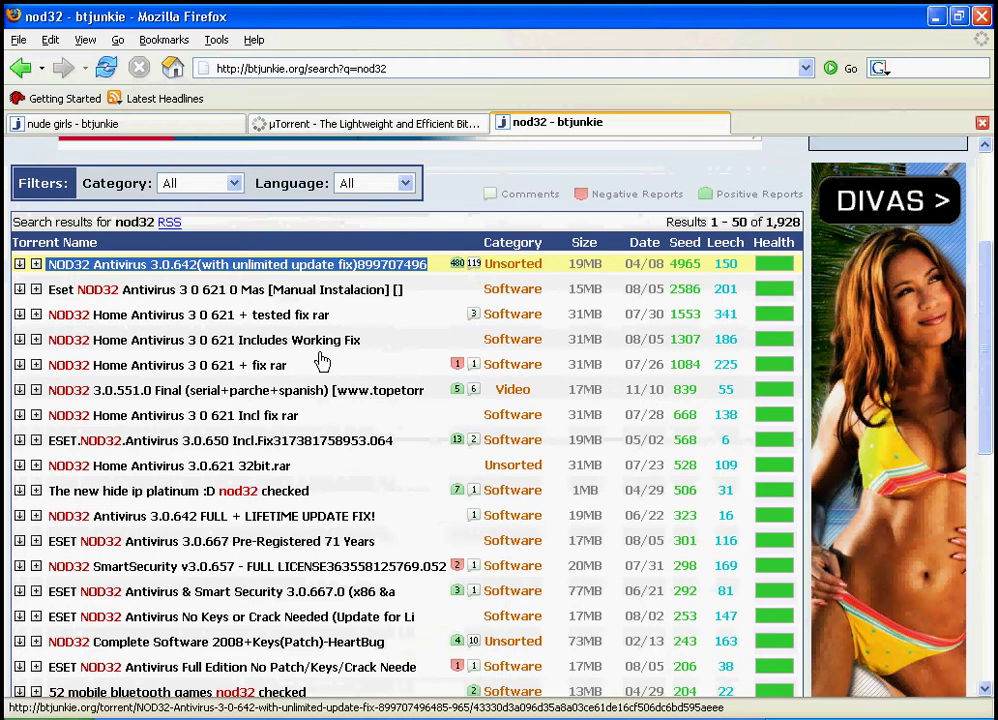
# Compare the seed counts and file sizes of the torrents listed for nod32
pyautogui.doubleClick(692, 263)
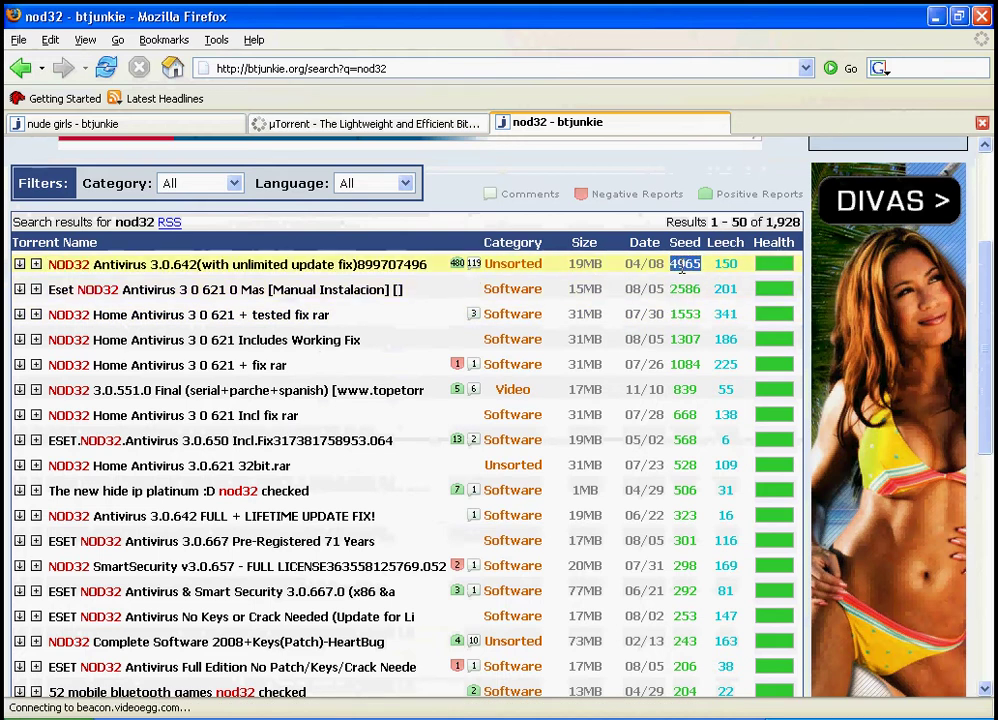
pyautogui.scroll(-6, 555, 352)
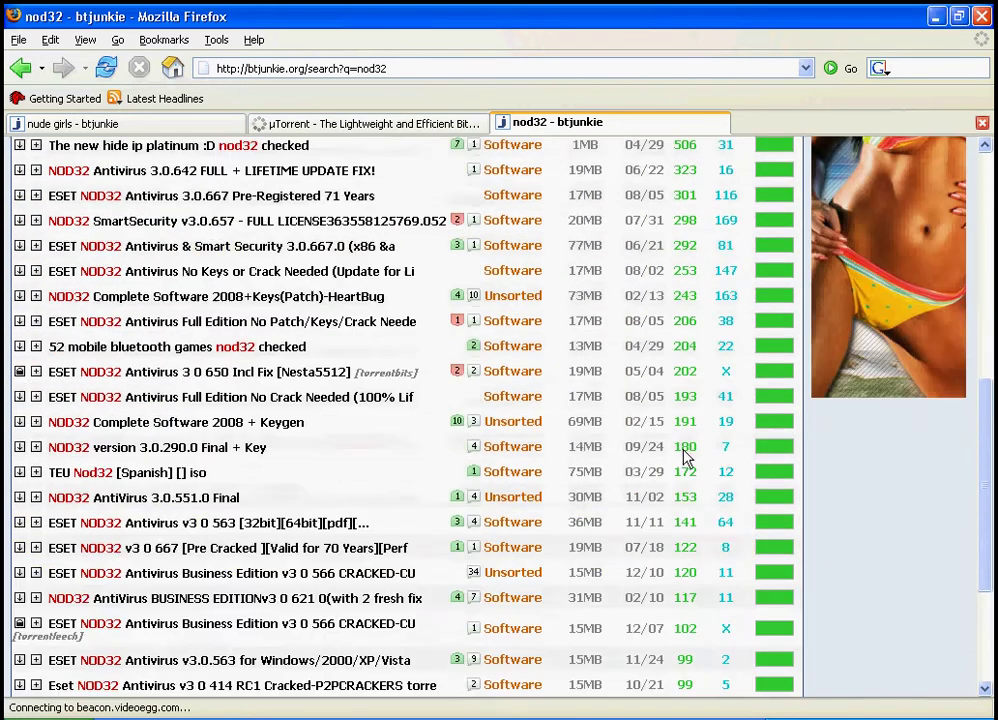
pyautogui.scroll(7, 680, 400)
pyautogui.scroll(-3, 672, 340)
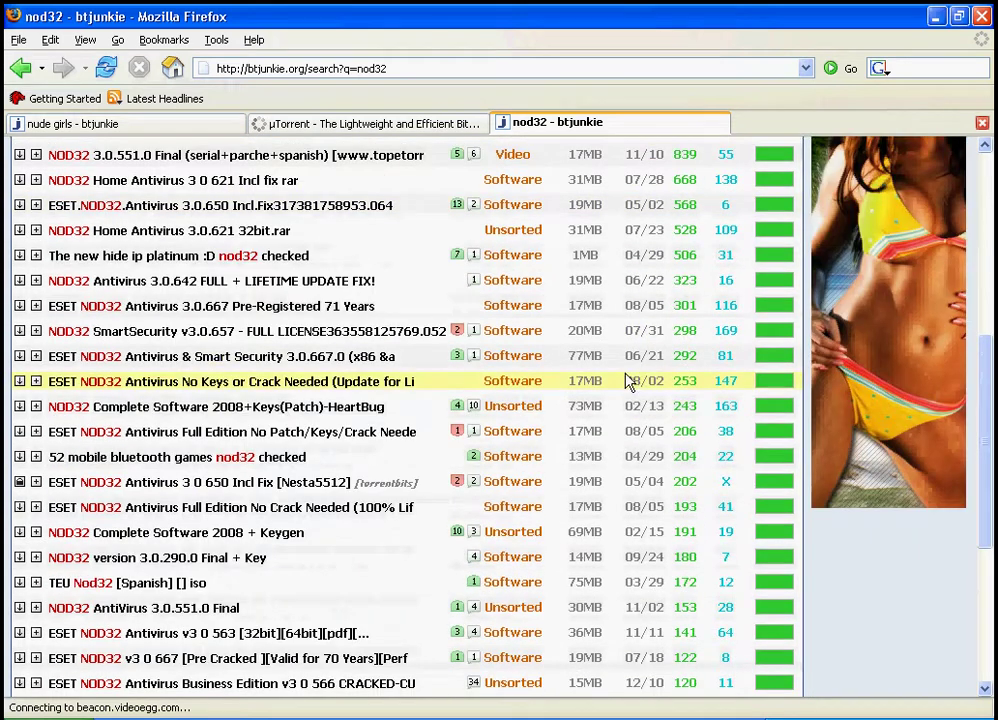
pyautogui.scroll(3, 630, 382)
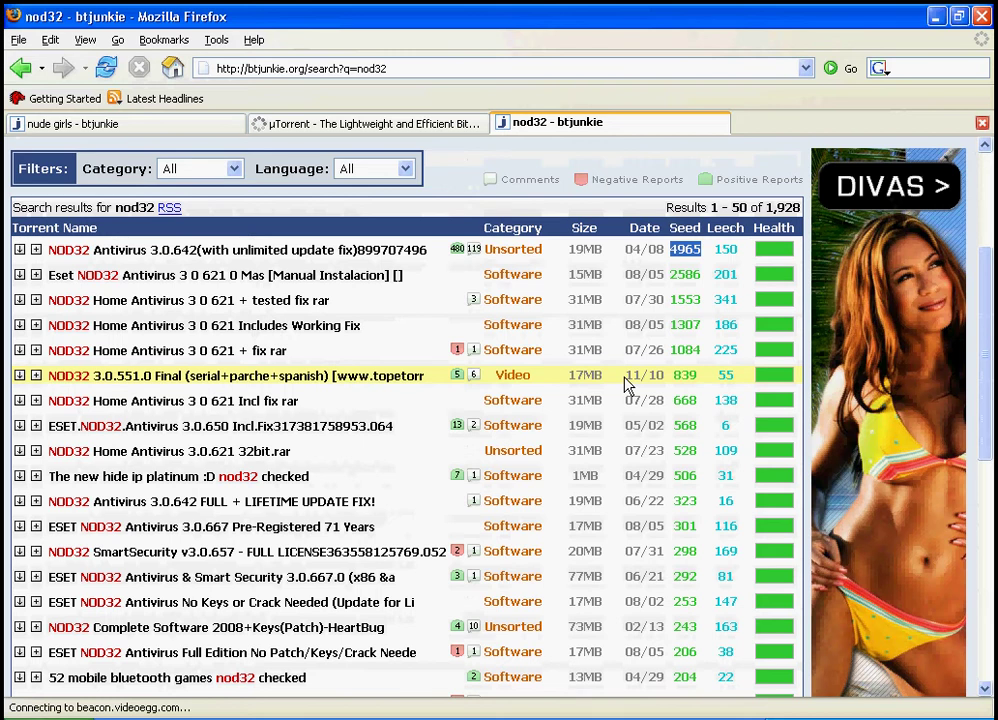
pyautogui.scroll(4, 626, 383)
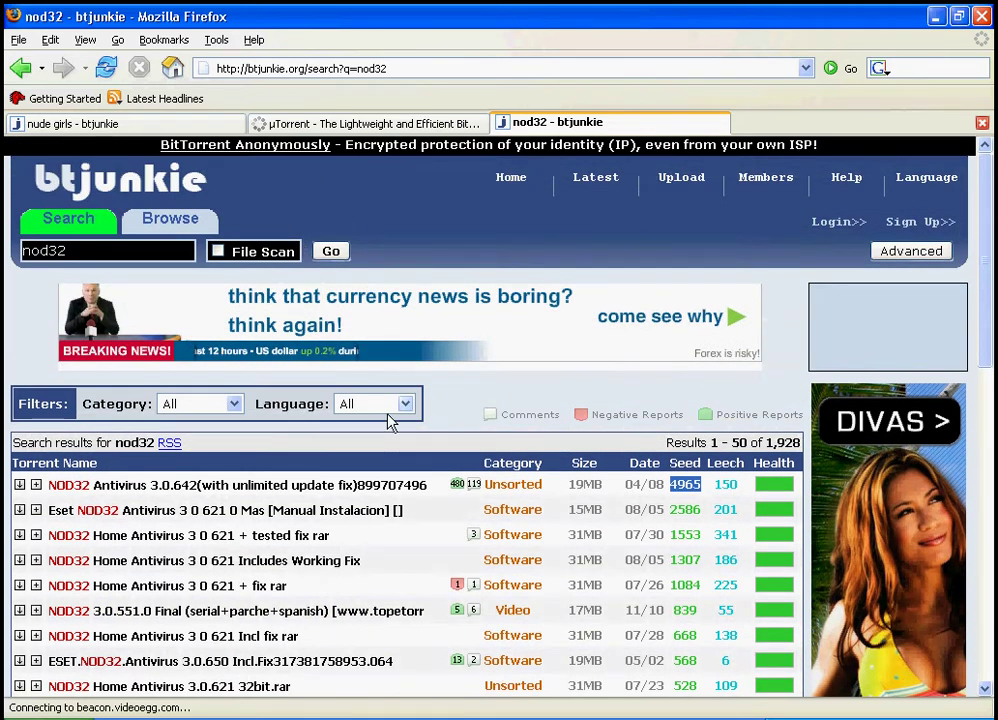
pyautogui.scroll(-2, 601, 535)
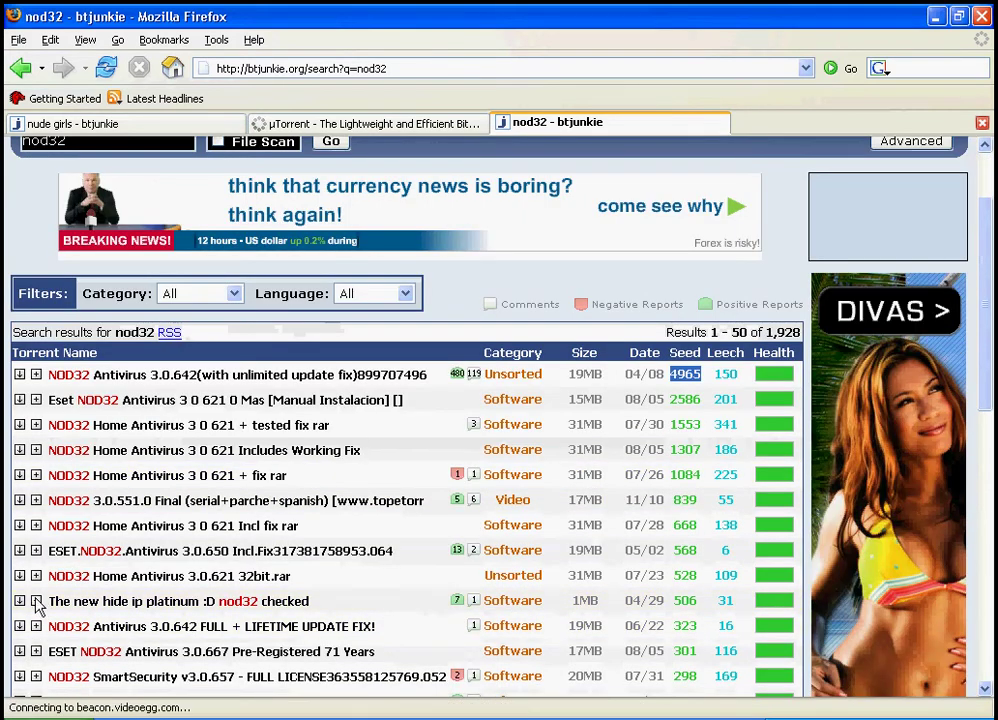
pyautogui.doubleClick(588, 602)
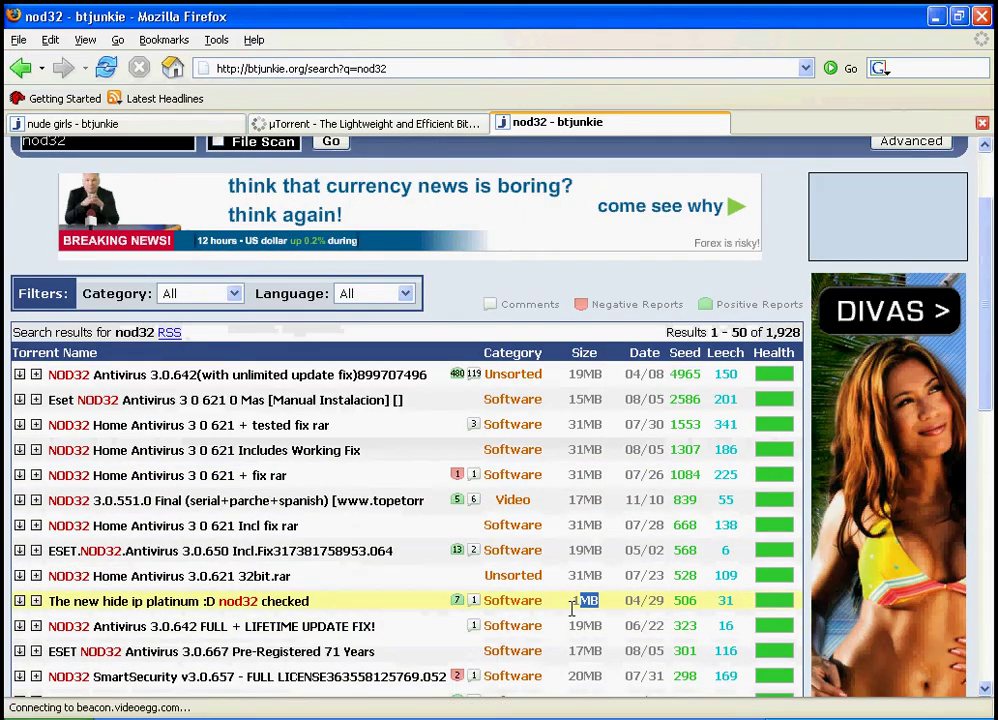
pyautogui.scroll(-9, 562, 611)
pyautogui.scroll(10, 526, 586)
# Switch to the µTorrent client and review its completed and active torrents
pyautogui.click(328, 127)
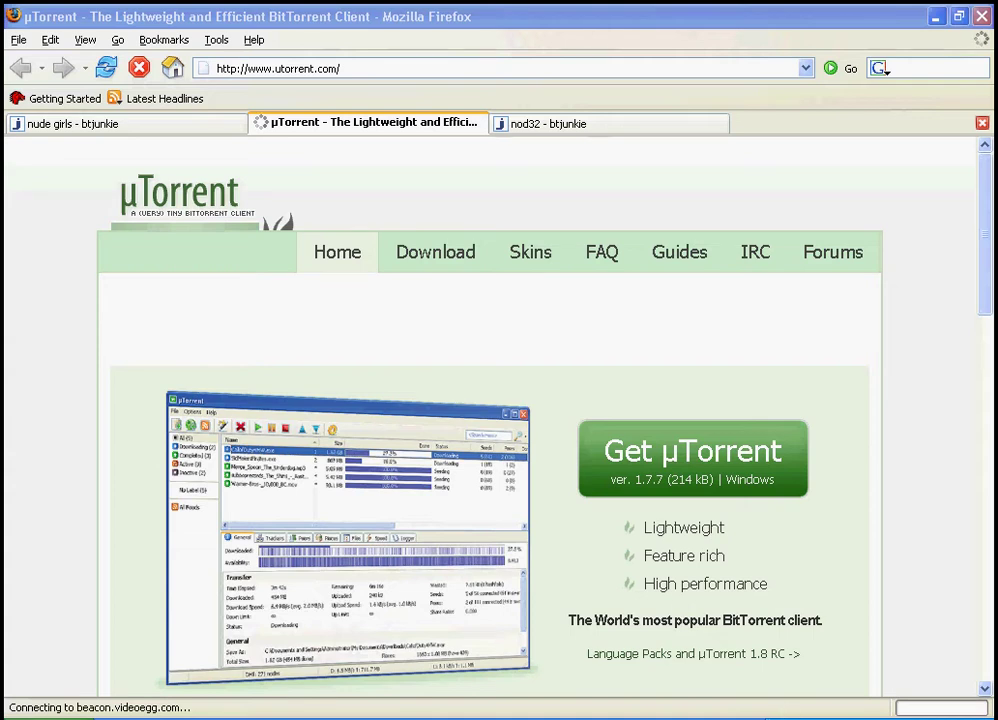
pyautogui.click(935, 17)
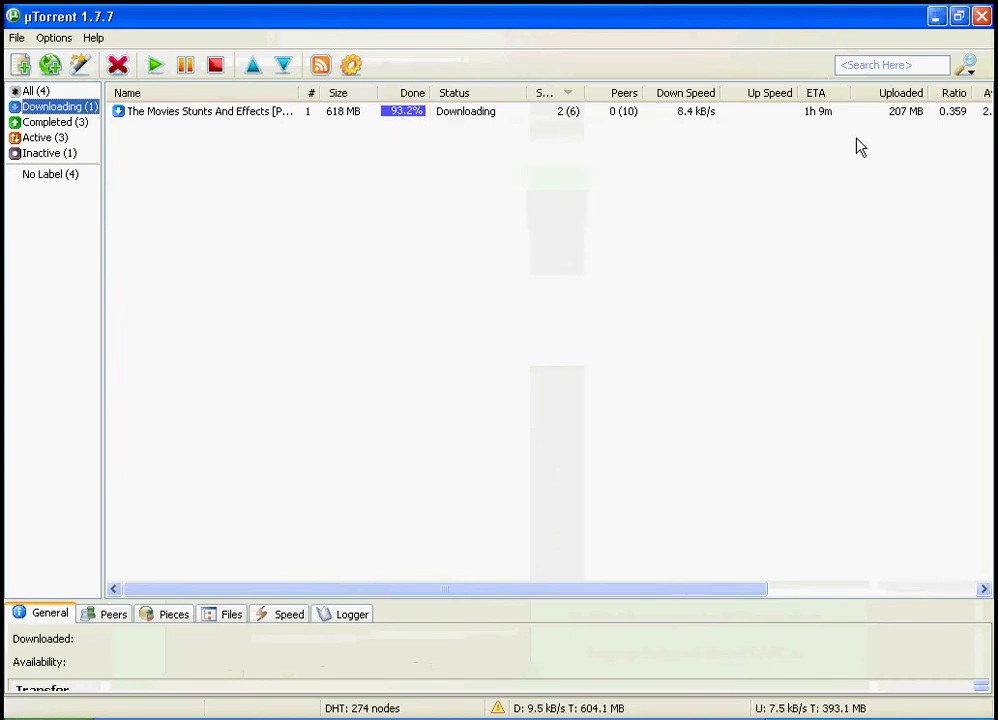
pyautogui.click(62, 121)
pyautogui.moveTo(436, 235); pyautogui.dragTo(229, 163)
pyautogui.click(252, 203)
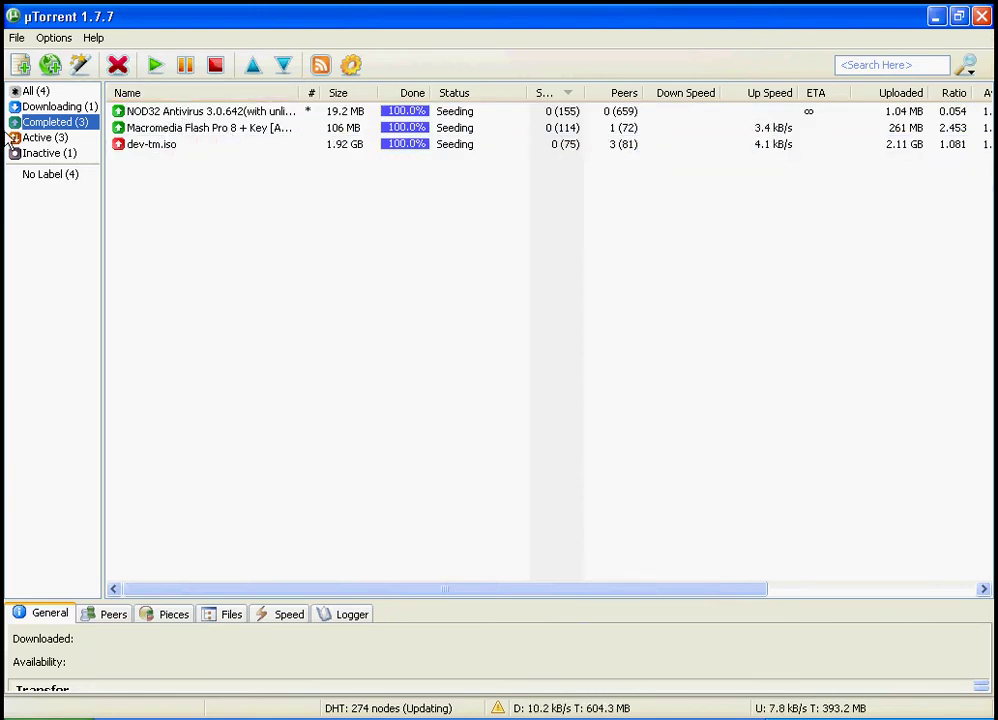
pyautogui.click(37, 137)
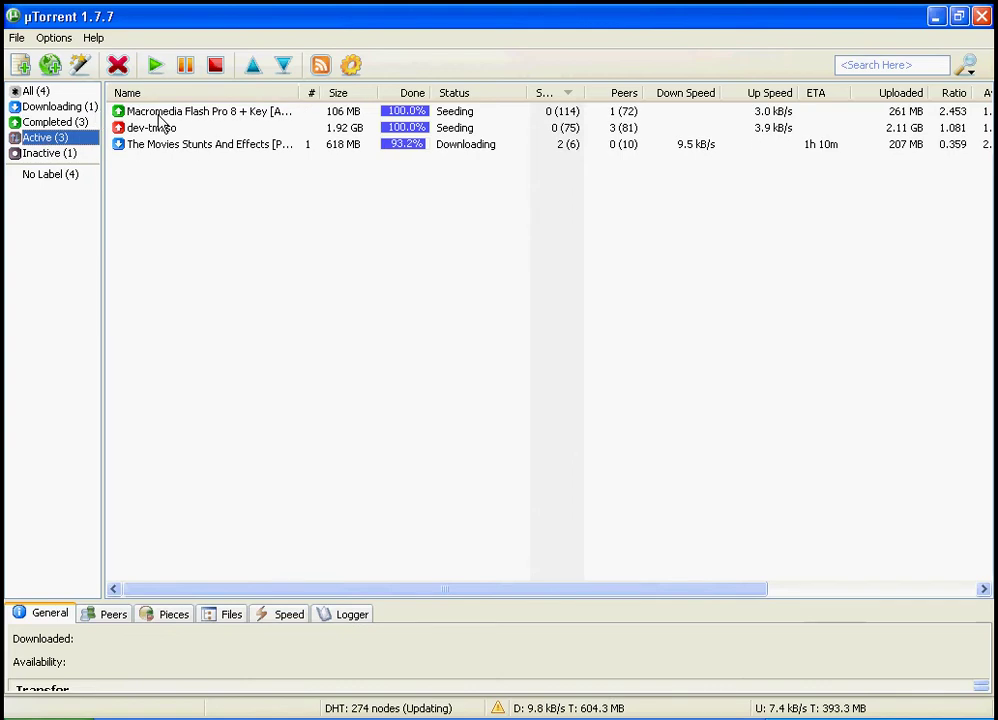
pyautogui.moveTo(234, 184); pyautogui.dragTo(588, 154)
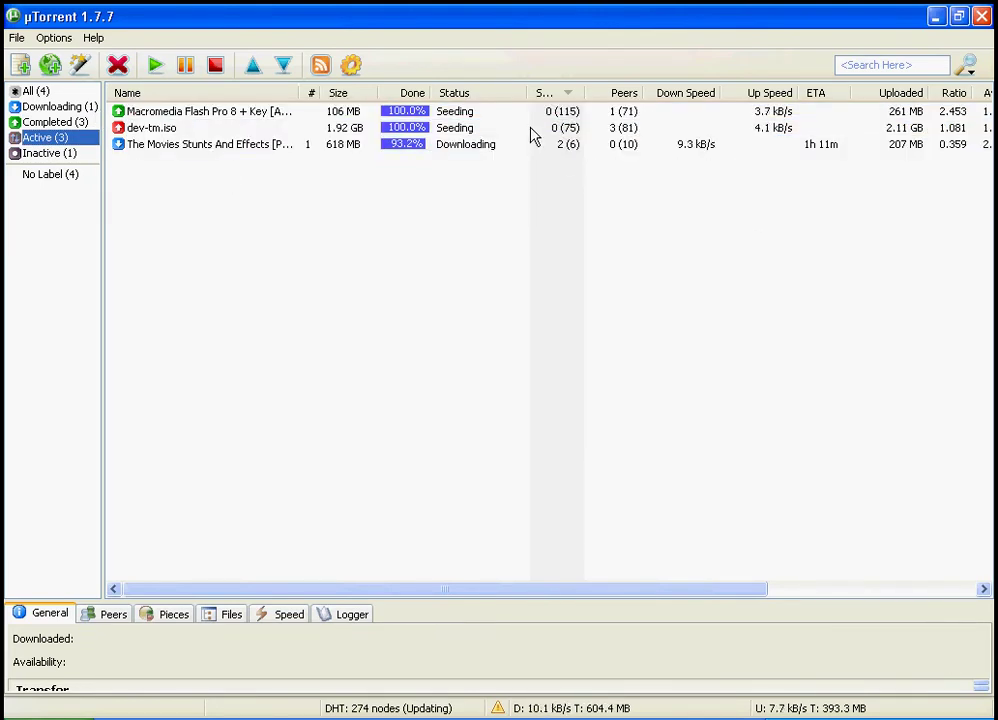
# Look through the advanced options in the µTorrent preferences, and close the dialog without changing anything
pyautogui.click(54, 37)
pyautogui.click(73, 58)
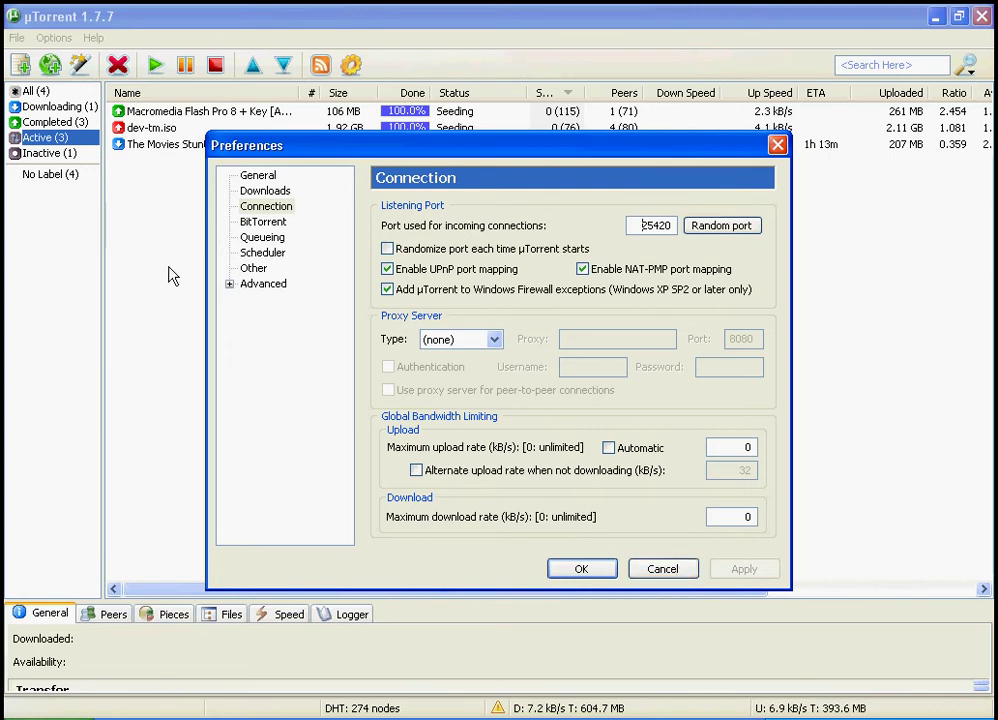
pyautogui.click(263, 284)
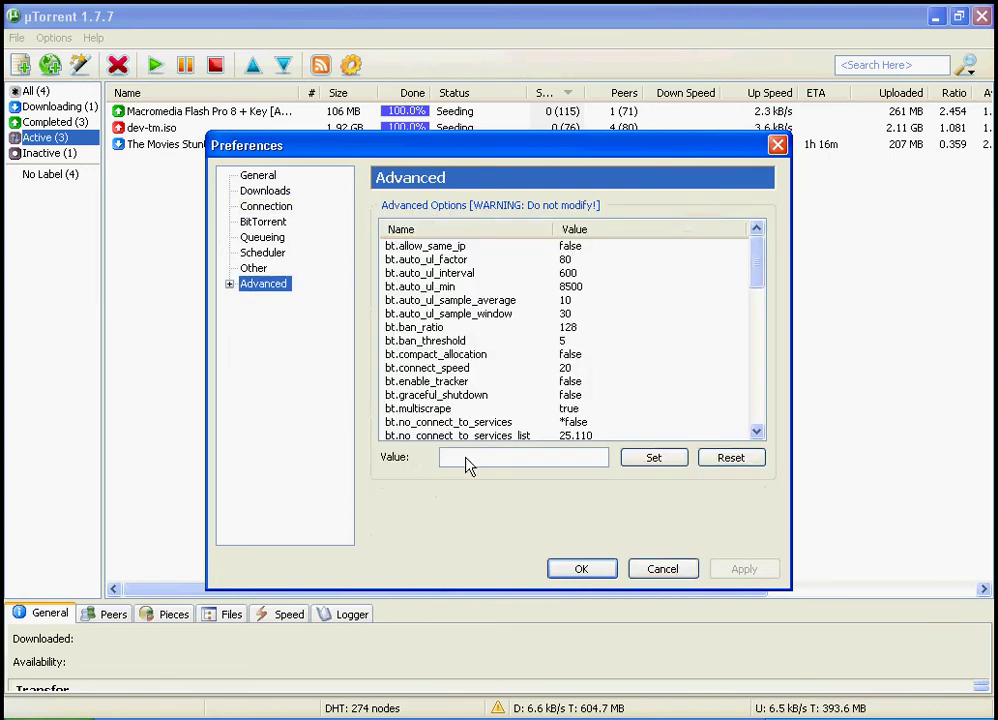
pyautogui.scroll(-6, 568, 263)
pyautogui.scroll(6, 568, 380)
pyautogui.scroll(-15, 570, 385)
pyautogui.scroll(15, 573, 392)
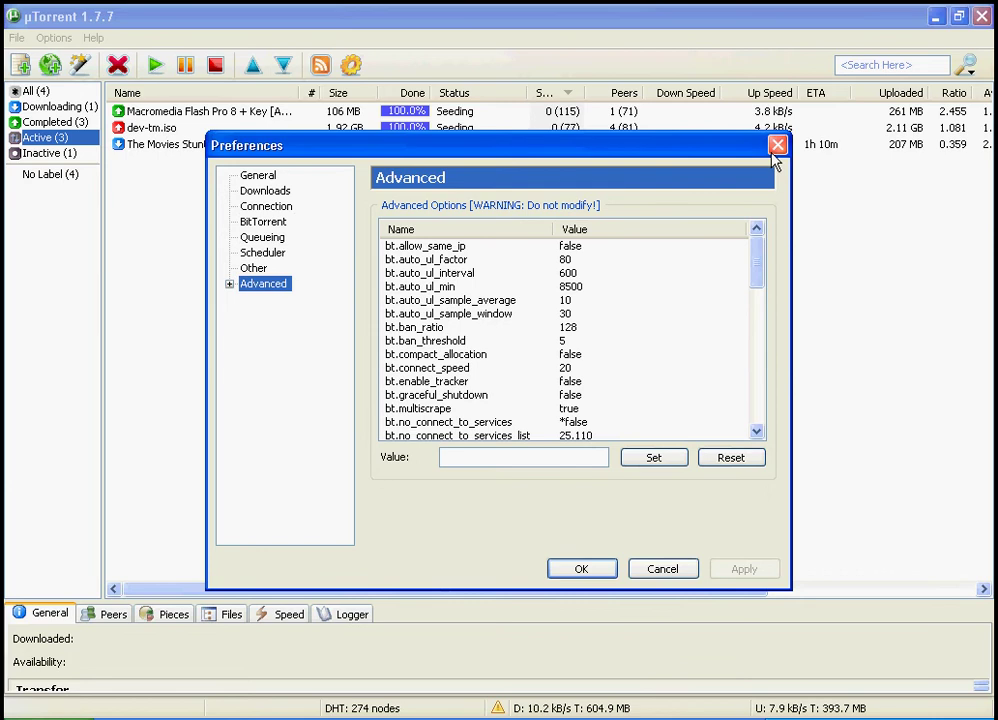
pyautogui.click(777, 145)
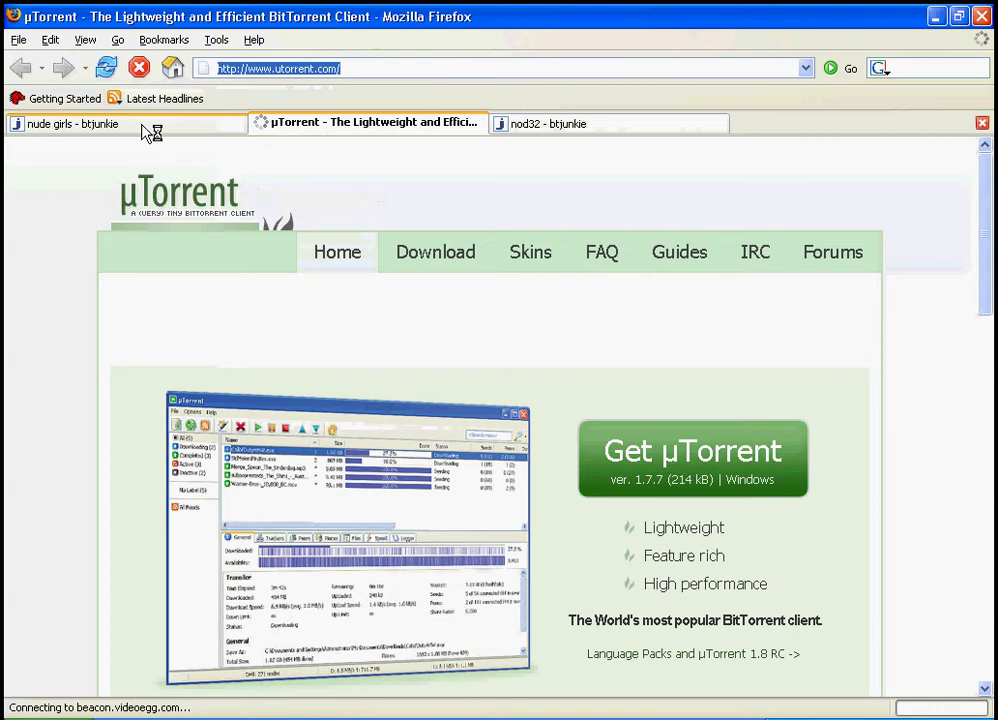
# Return to the first btjunkie search in Firefox and look over its results list and search term
pyautogui.click(143, 123)
pyautogui.scroll(-5, 316, 383)
pyautogui.scroll(5, 316, 383)
pyautogui.scroll(-18, 111, 252)
pyautogui.scroll(18, 285, 345)
pyautogui.scroll(-17, 270, 390)
pyautogui.scroll(15, 262, 405)
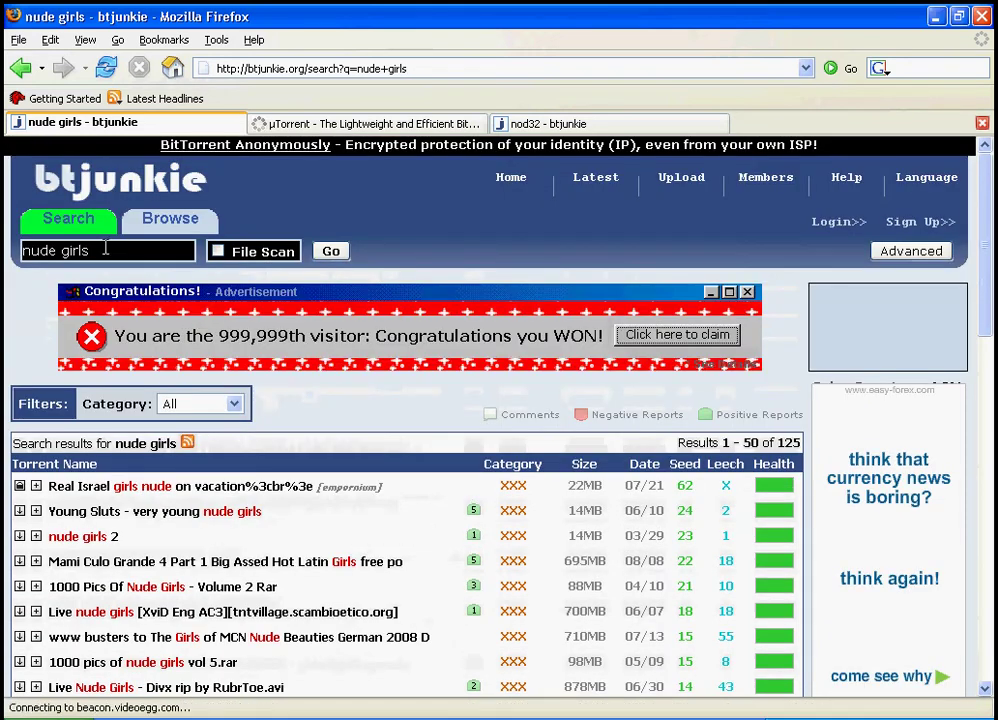
pyautogui.tripleClick(105, 250)
pyautogui.scroll(-3, 40, 234)
pyautogui.scroll(-1, 44, 292)
pyautogui.scroll(-16, 417, 564)
pyautogui.scroll(12, 417, 562)
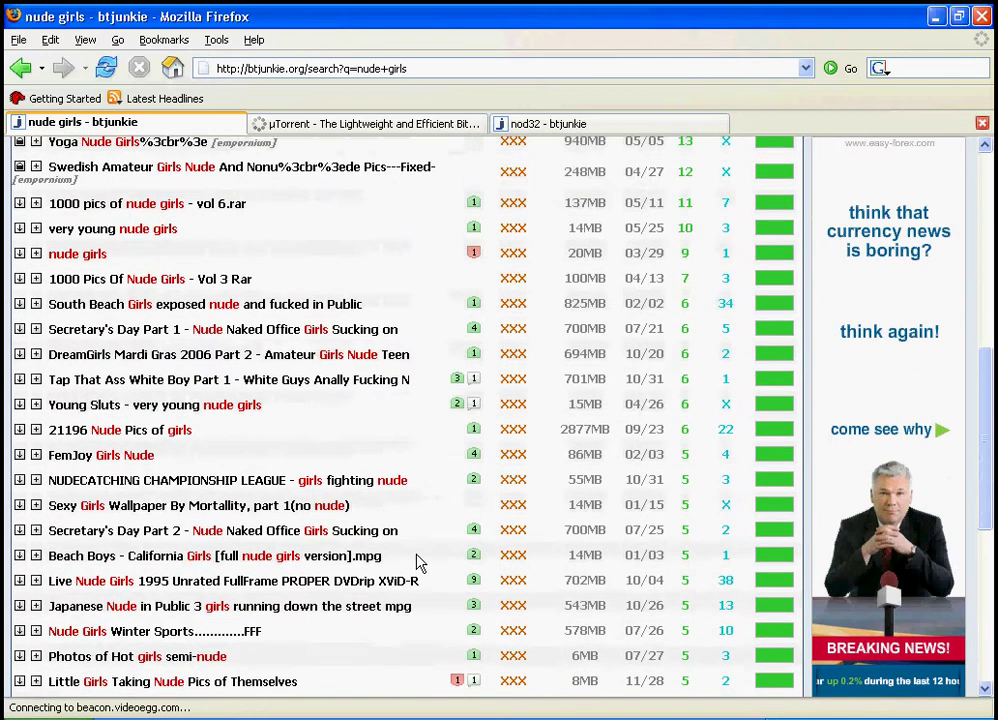
pyautogui.scroll(4, 419, 557)
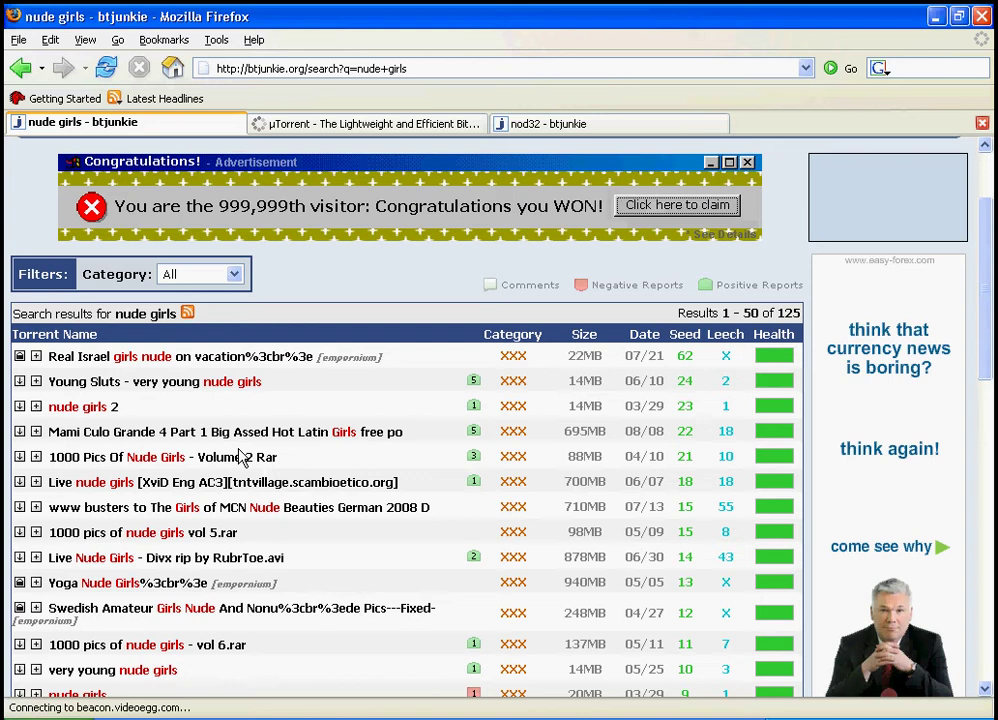
pyautogui.scroll(3, 185, 440)
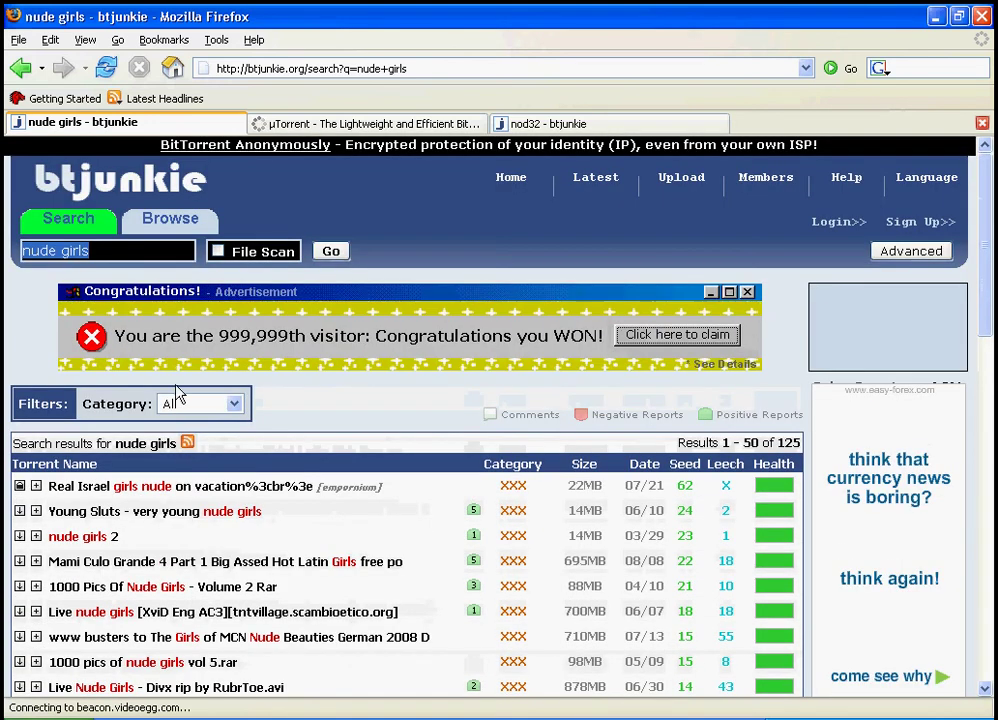
# Replace the btjunkie search term with "gta" and run the search
pyautogui.click(140, 249)
pyautogui.press('BackSpace')
pyautogui.write('gta')
pyautogui.press('Return')
pyautogui.click(388, 123)
pyautogui.click(598, 126)
pyautogui.scroll(-7, 320, 356)
pyautogui.scroll(4, 323, 341)
# Return to the gta search results and examine the category, size, date, seed and leech columns
pyautogui.click(120, 124)
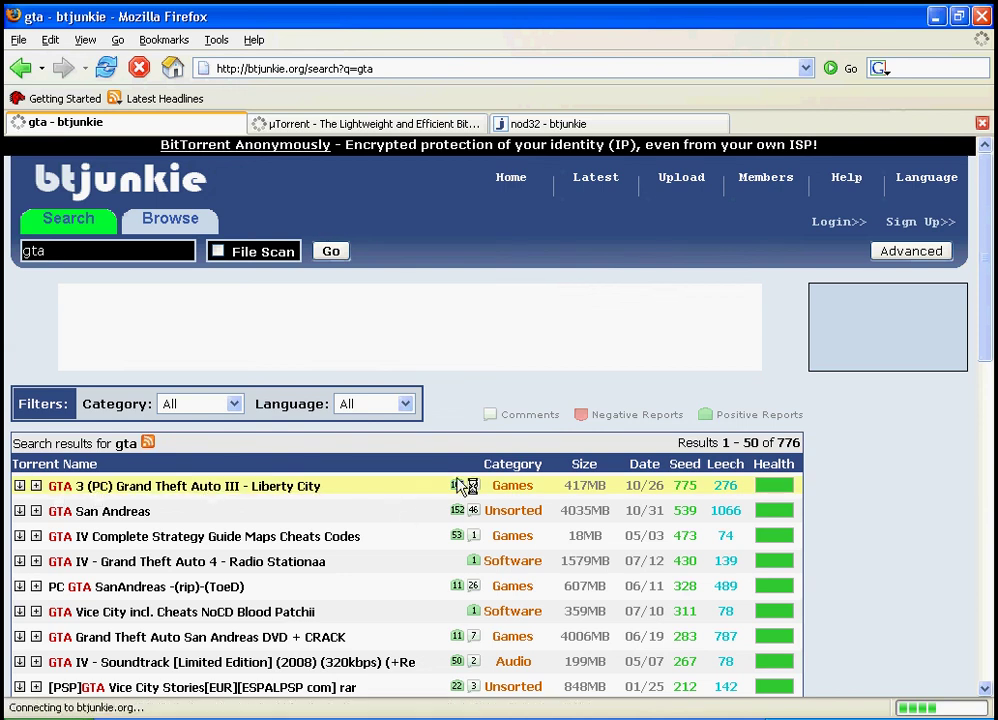
pyautogui.moveTo(490, 484); pyautogui.dragTo(657, 500)
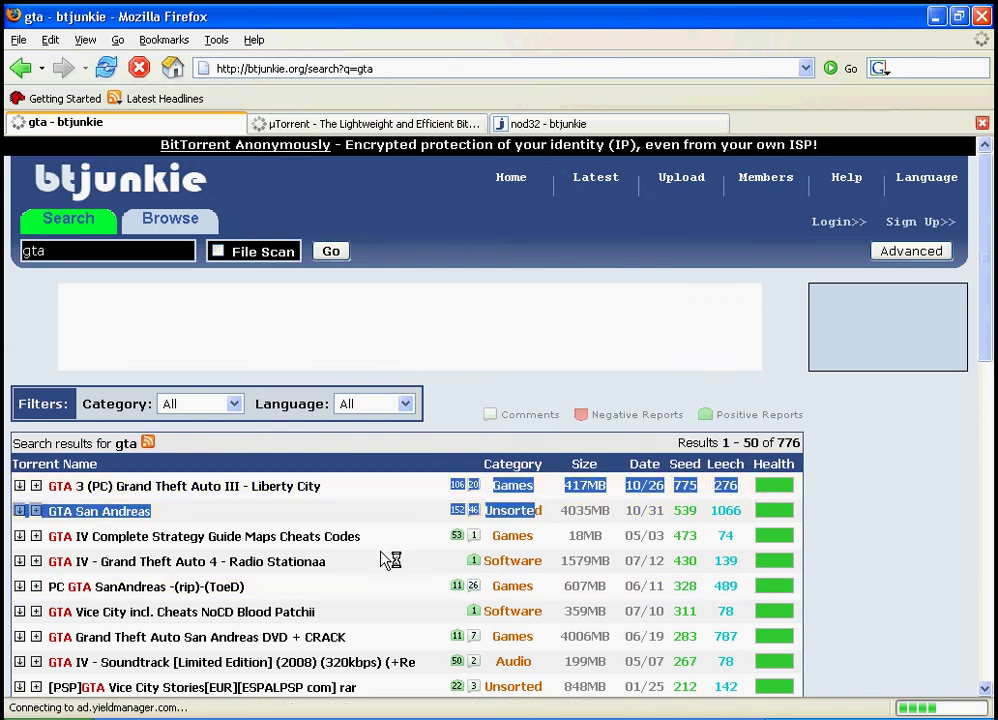
pyautogui.scroll(-8, 389, 560)
pyautogui.scroll(7, 430, 510)
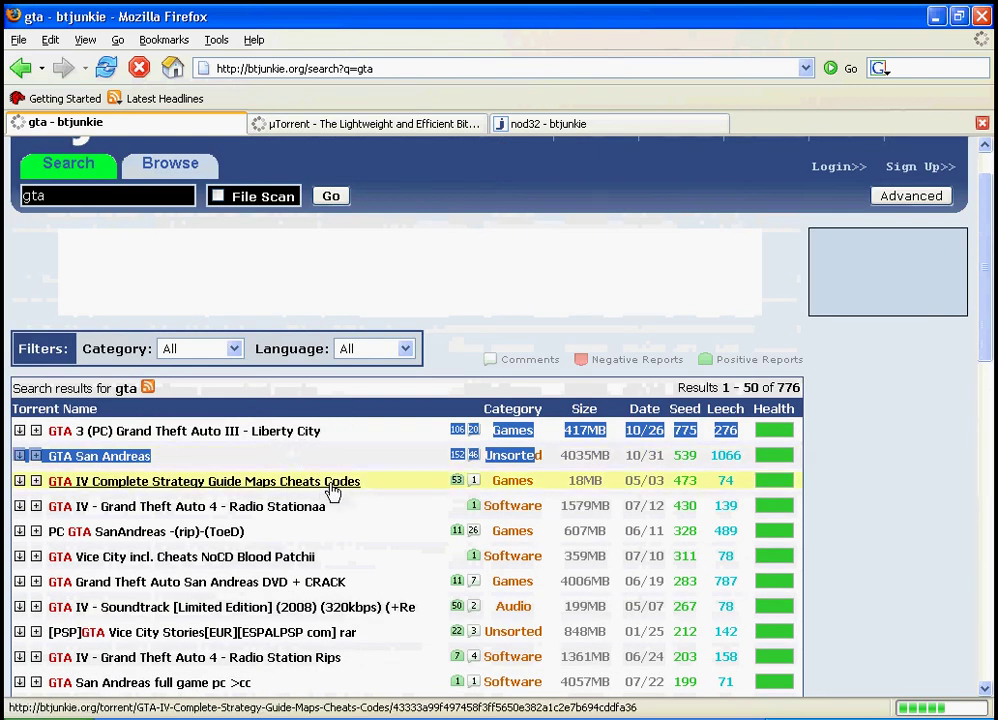